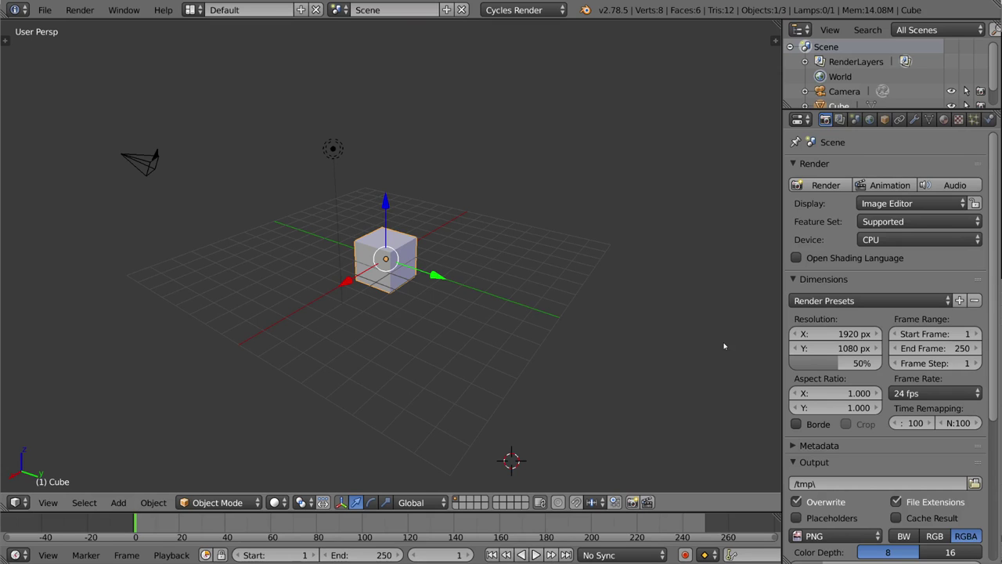
Scroll the Render properties and start rendering the current frame.
scroll(849, 285, "down", 6)
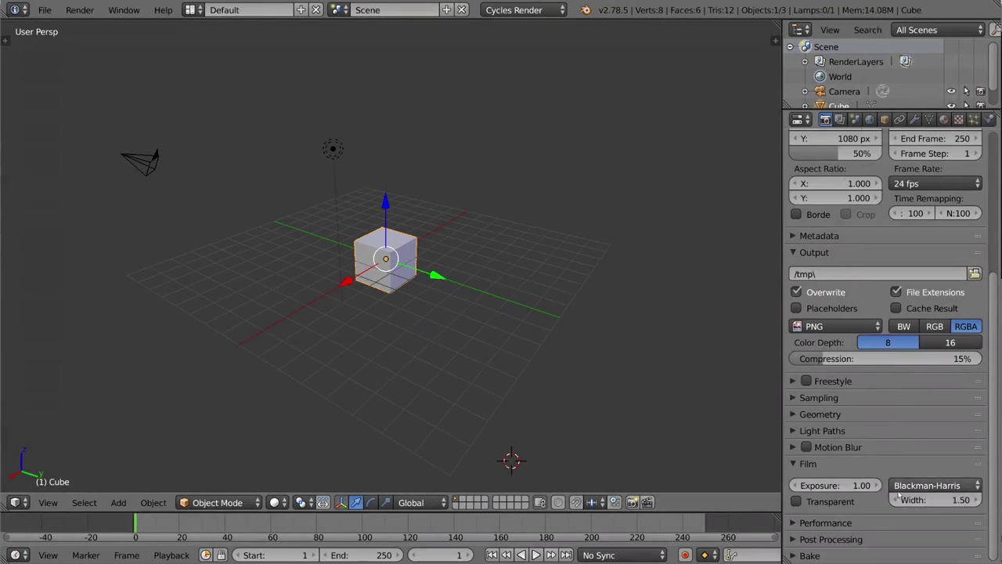
scroll(898, 495, "up", 4)
scroll(899, 494, "up", 2)
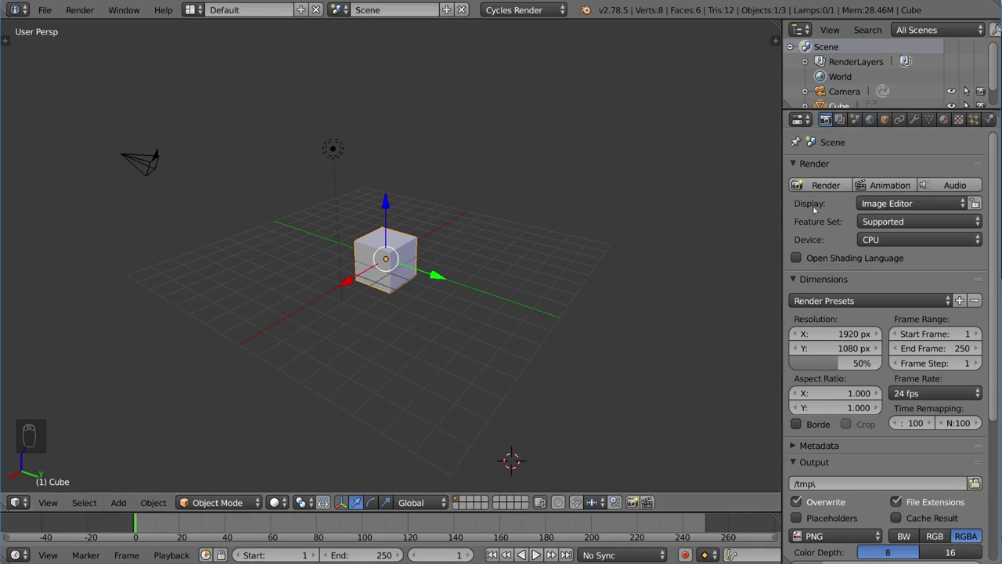
scroll(876, 258, "down", 6)
scroll(876, 258, "up", 6)
left_click(828, 185)
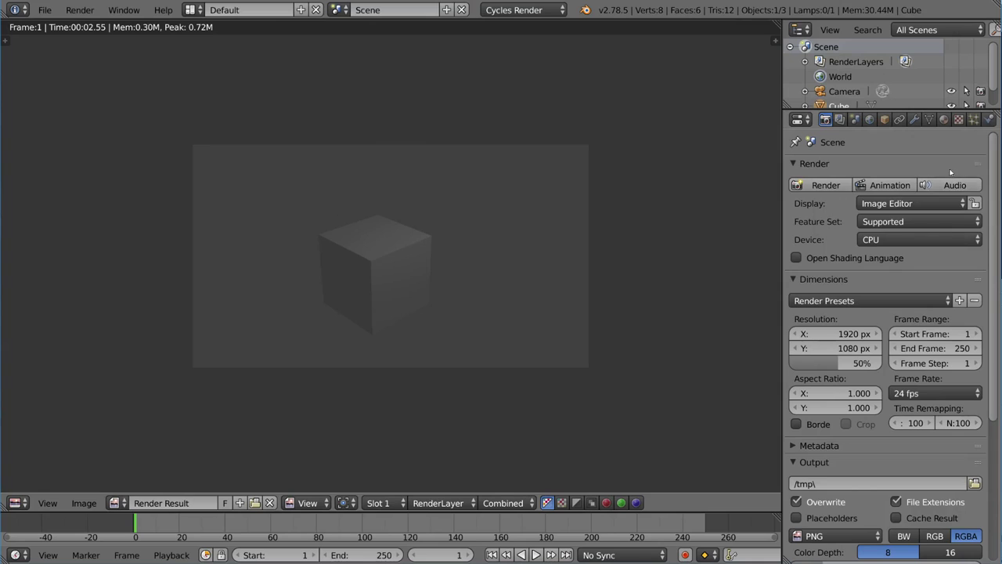
Set the render Display option to Full Screen.
left_click(887, 205)
left_click(887, 206)
left_click(886, 208)
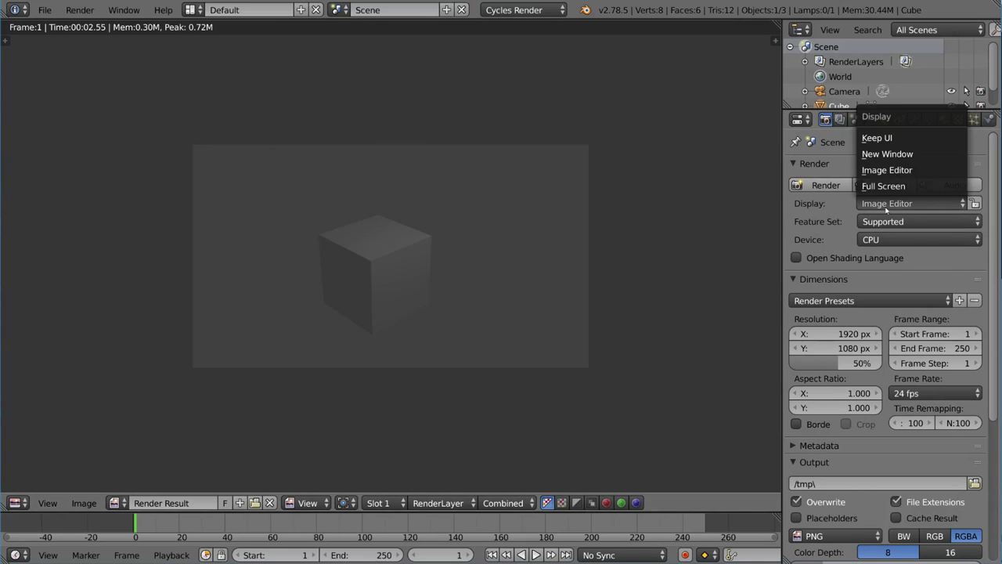
left_click(885, 187)
left_click(887, 204)
left_click(883, 170)
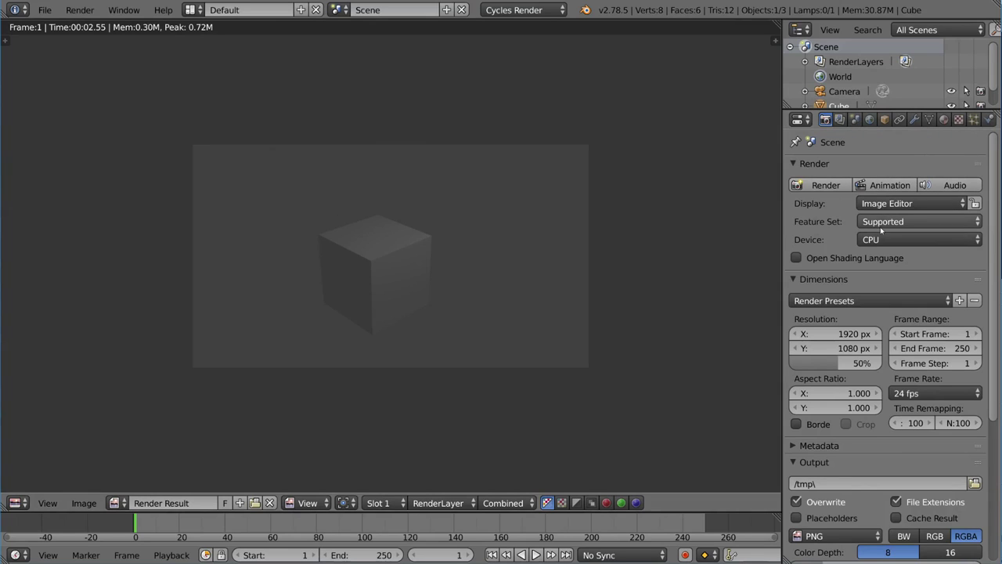
left_click(891, 204)
left_click(892, 187)
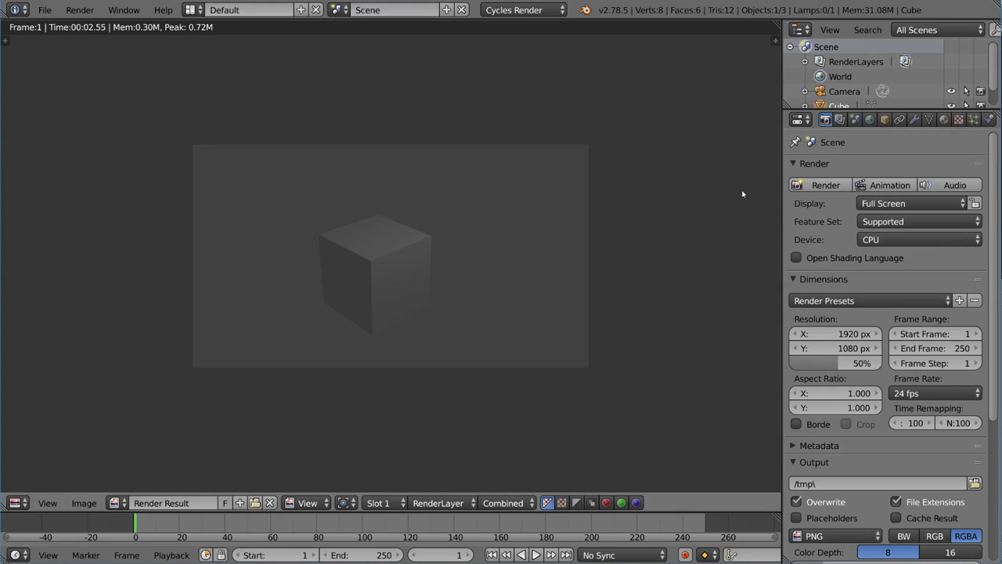
Render the cube full screen with F12, return to the viewport, and check the Device dropdown.
key("F12")
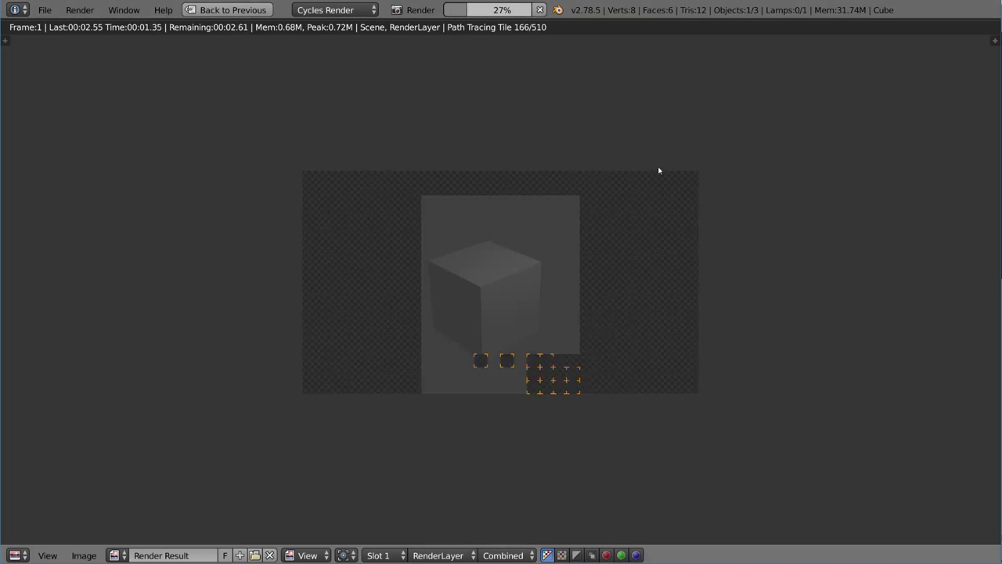
key("Escape")
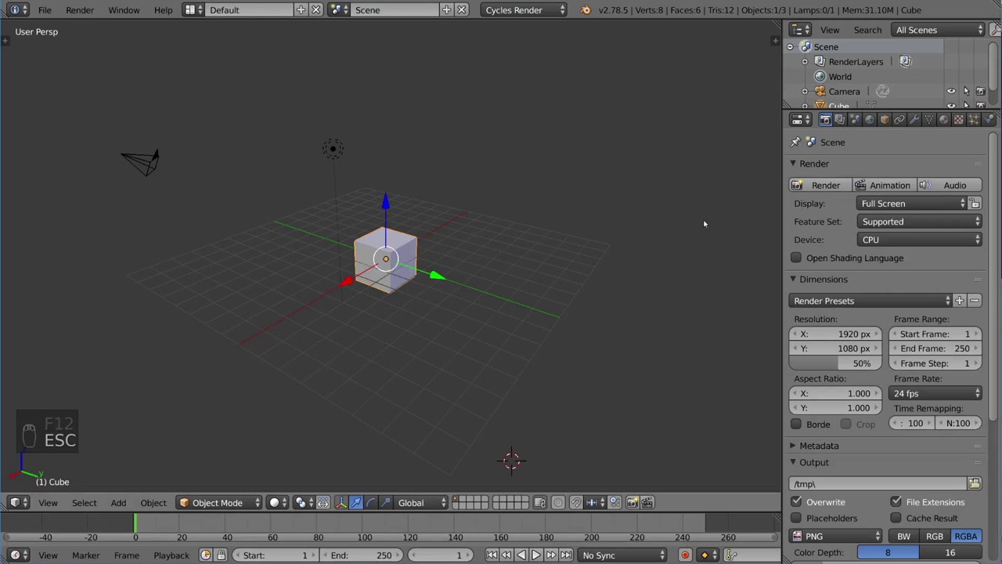
left_click(894, 239)
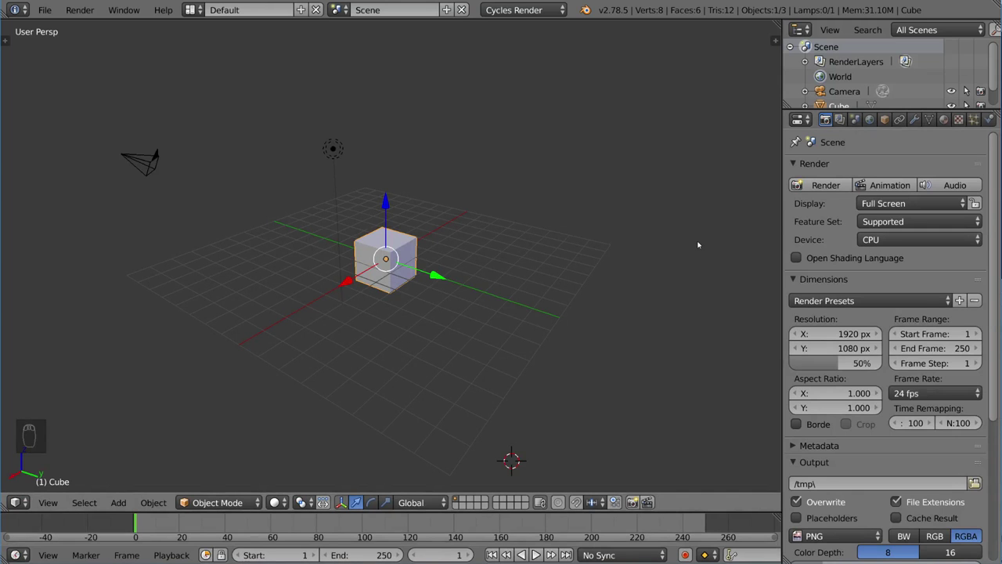
key("ctrl+alt+u")
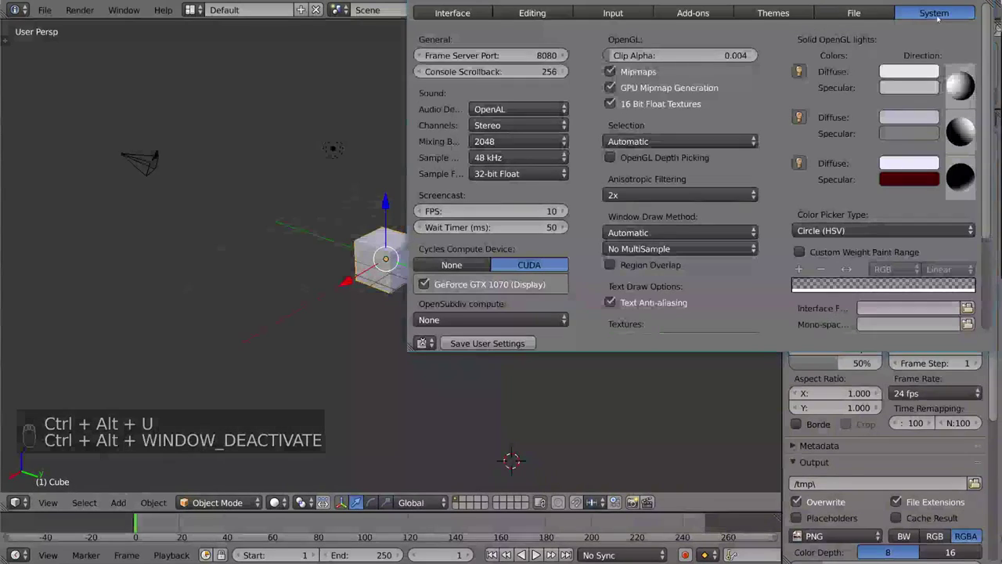
left_click(477, 265)
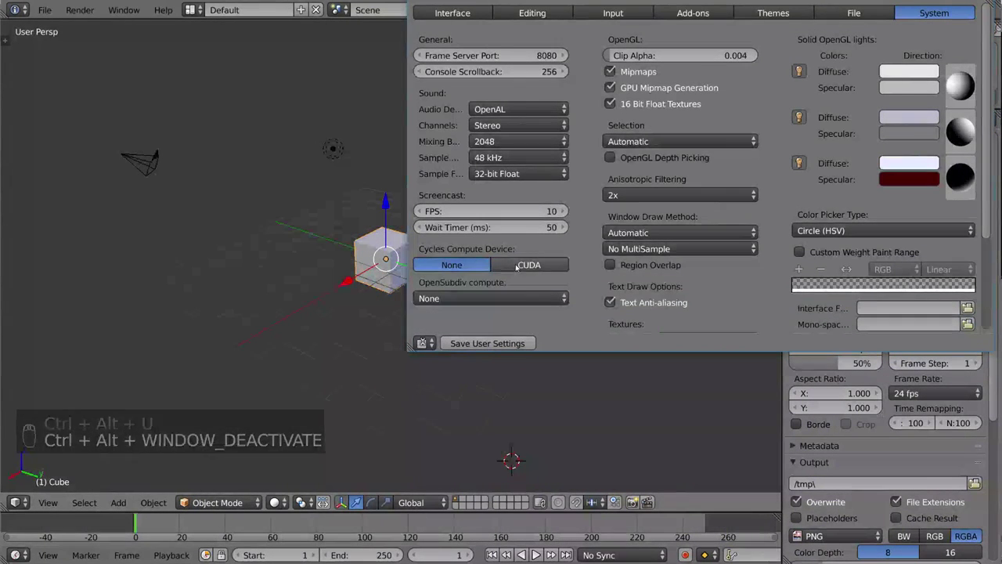
left_click(521, 266)
left_click(469, 265)
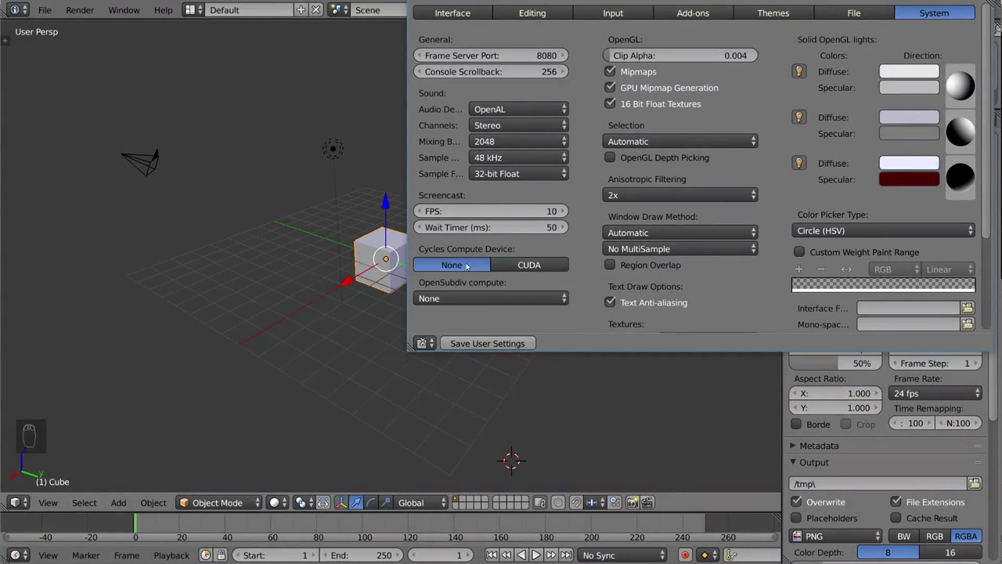
left_click(508, 267)
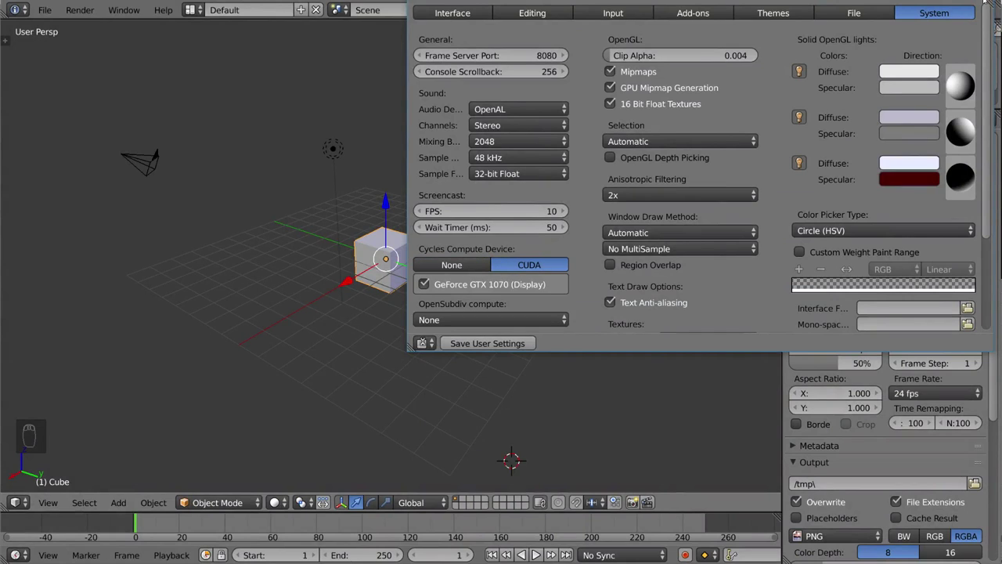
left_click(984, 3)
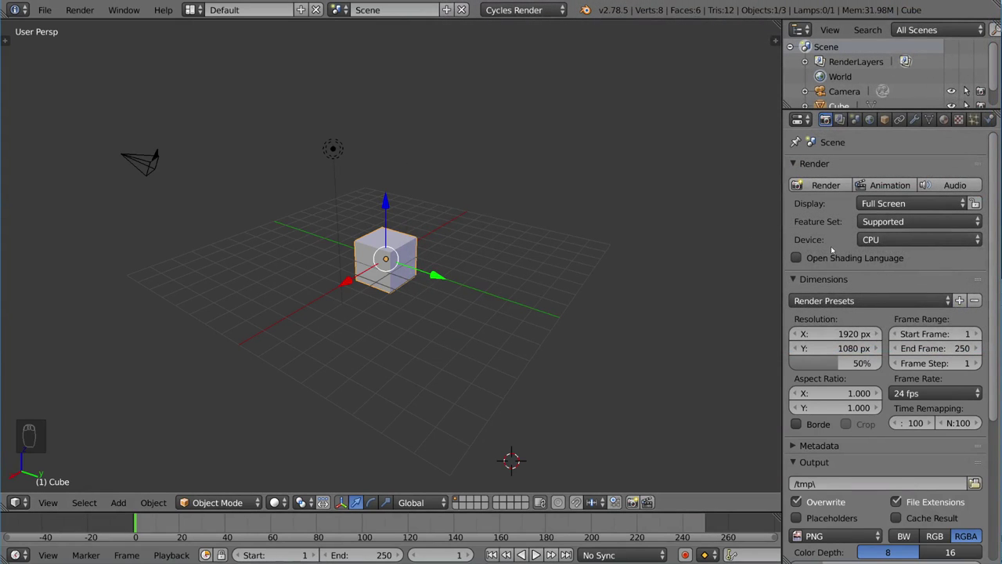
Keep CPU as the render device, expand the Metadata panel, and enable Stamp Output.
scroll(888, 265, "down", 1)
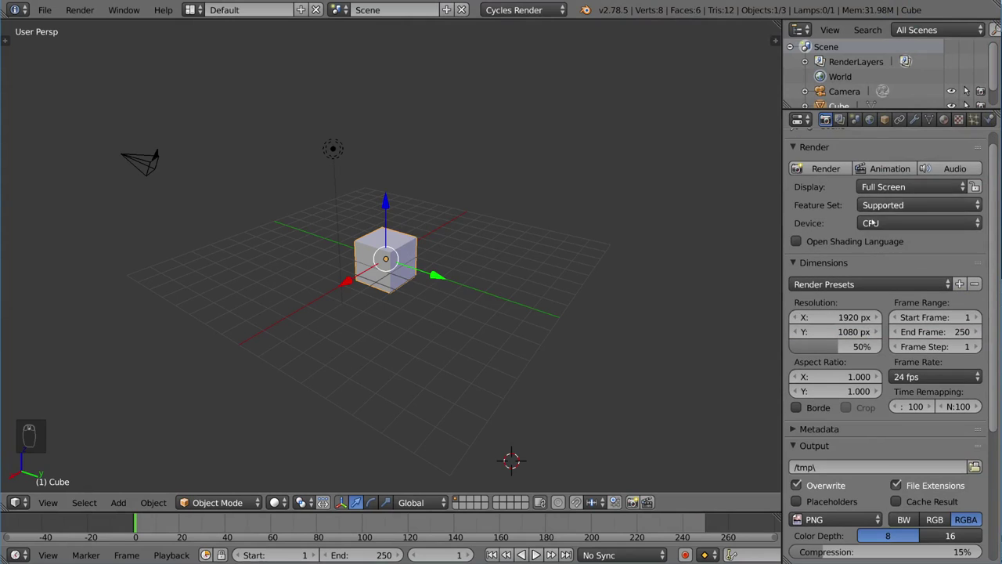
left_click(872, 223)
scroll(846, 273, "down", 2)
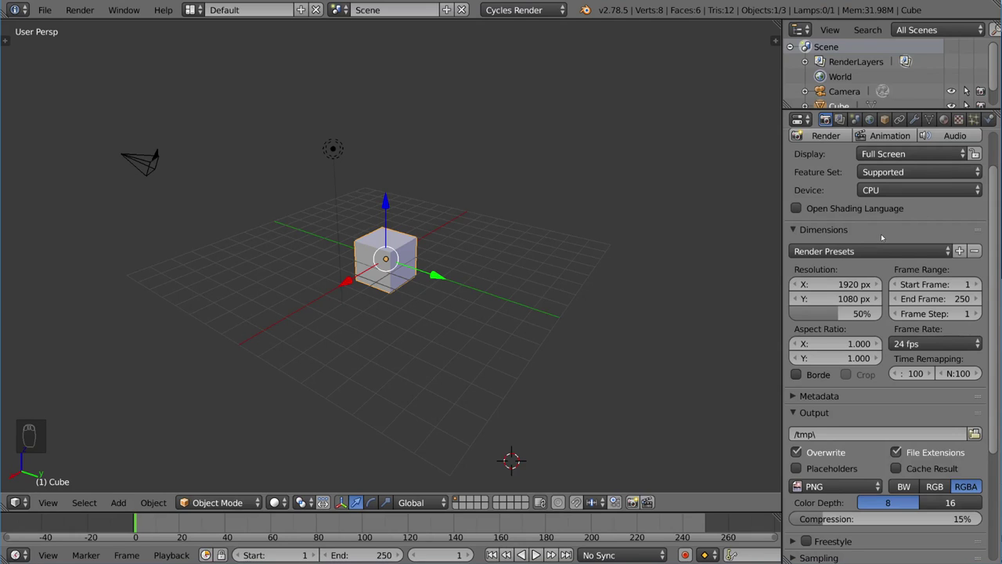
scroll(897, 259, "down", 4)
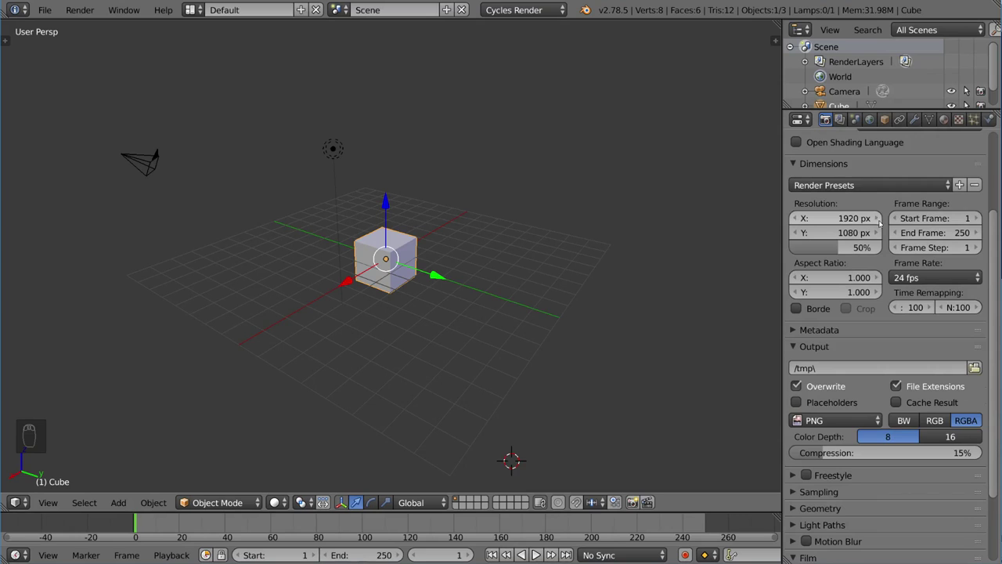
scroll(879, 223, "down", 4)
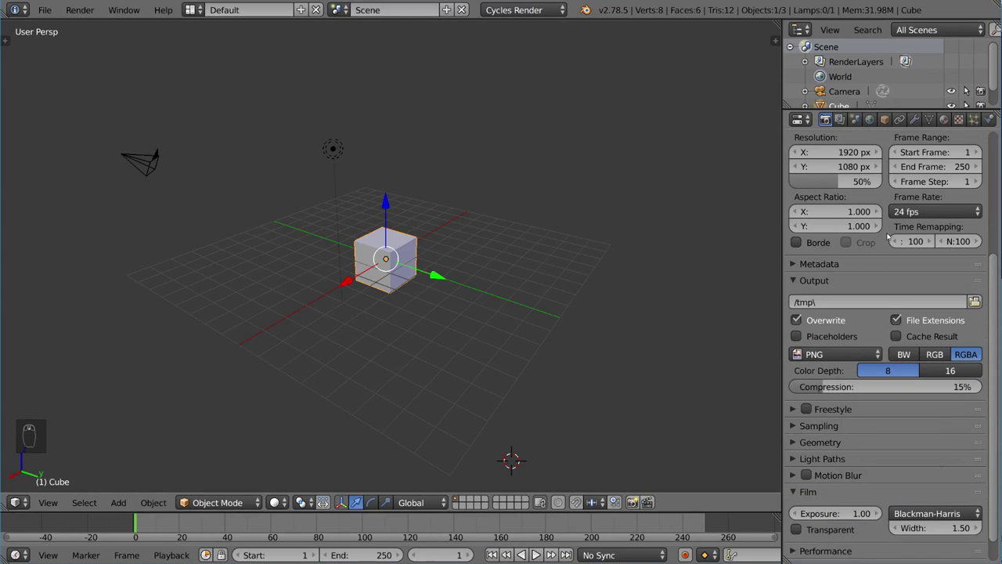
scroll(889, 237, "down", 1)
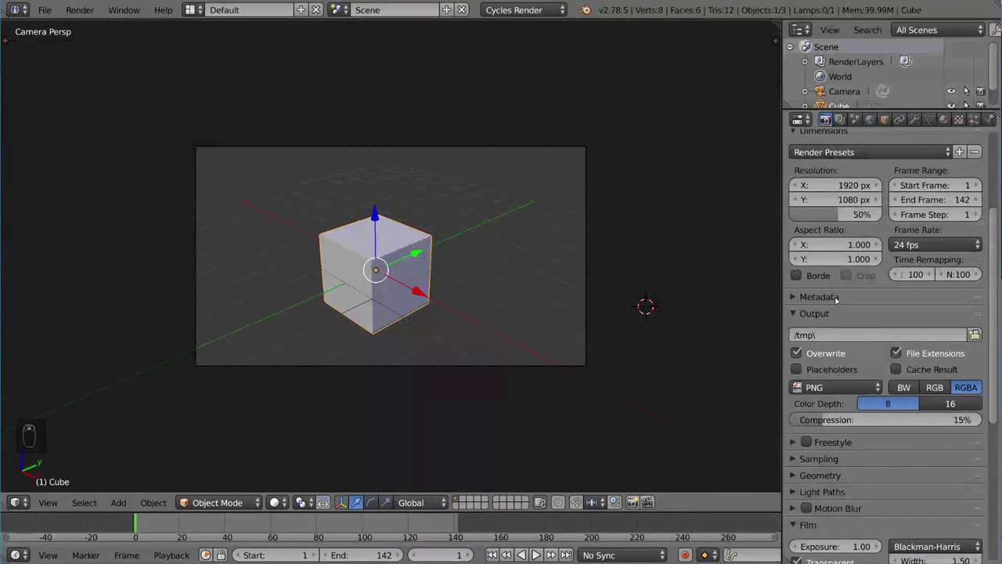
left_click(836, 298)
scroll(831, 301, "down", 2)
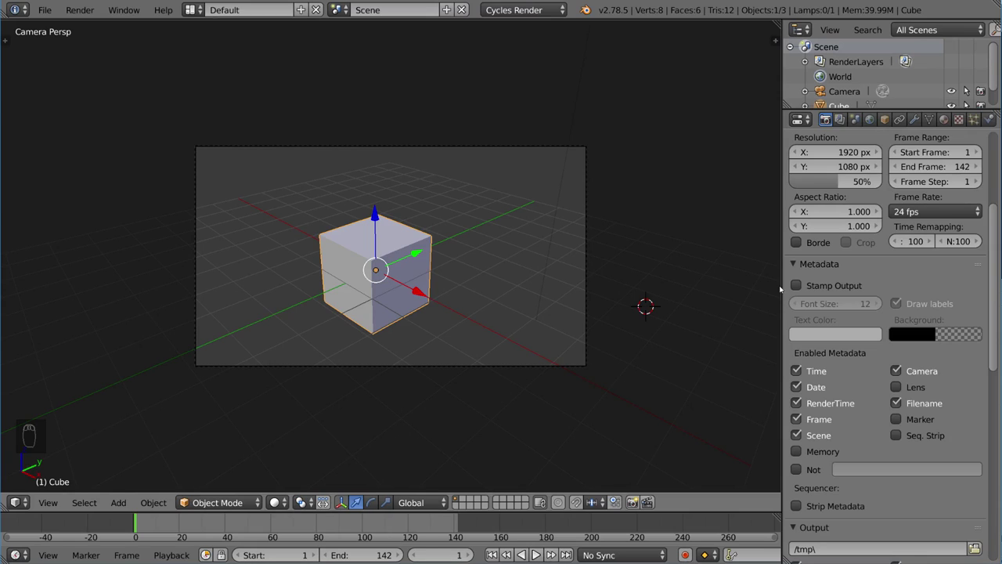
left_click(796, 286)
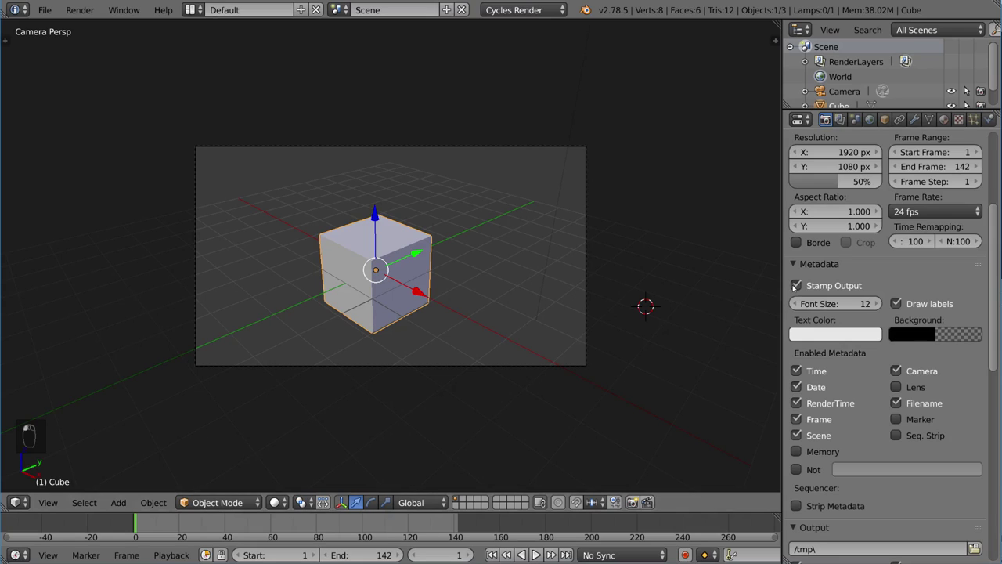
Render the frame with F12 and inspect the stamped metadata text on the image.
key("F12")
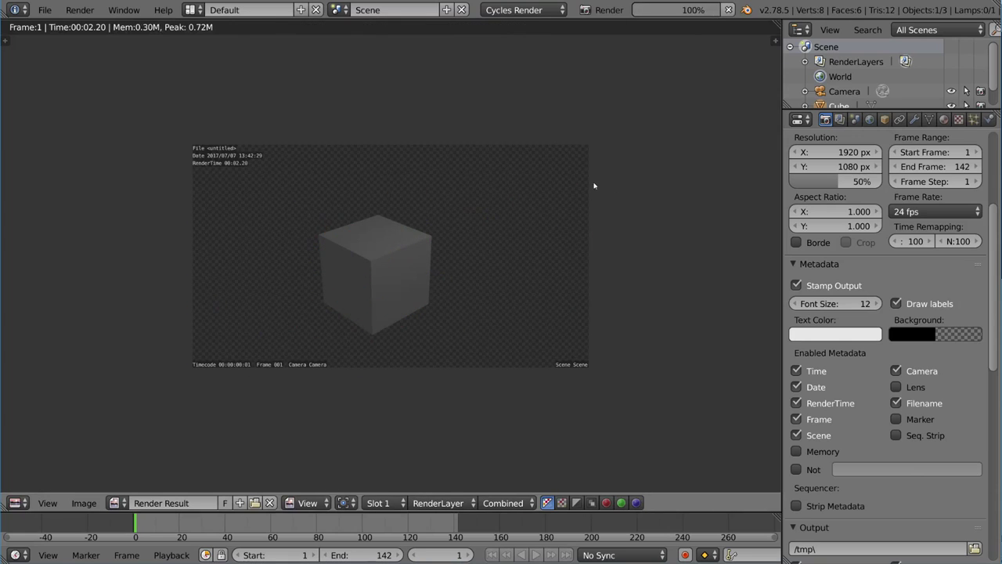
scroll(385, 219, "up", 6)
middle_click_drag(227, 50, 330, 171)
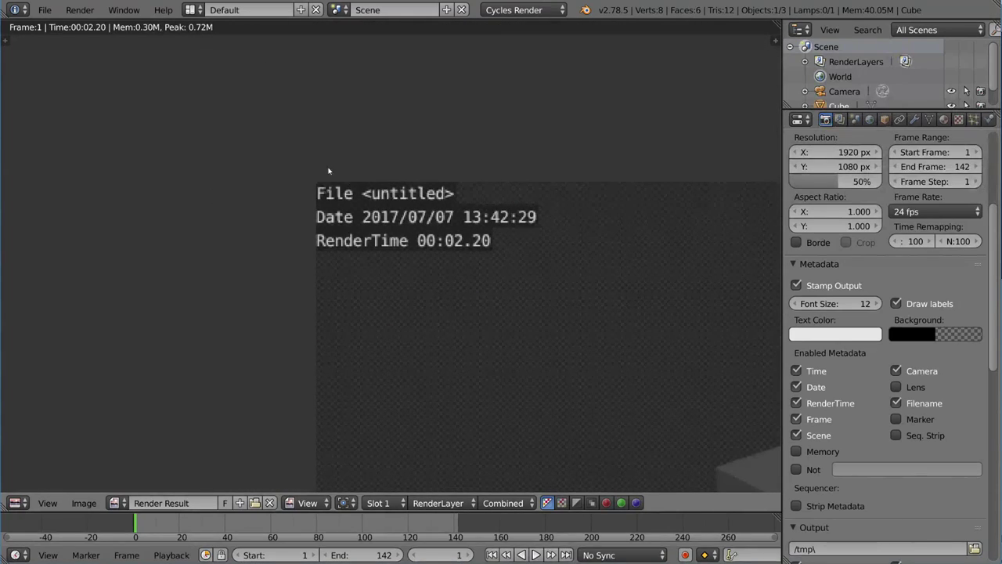
scroll(471, 236, "down", 2)
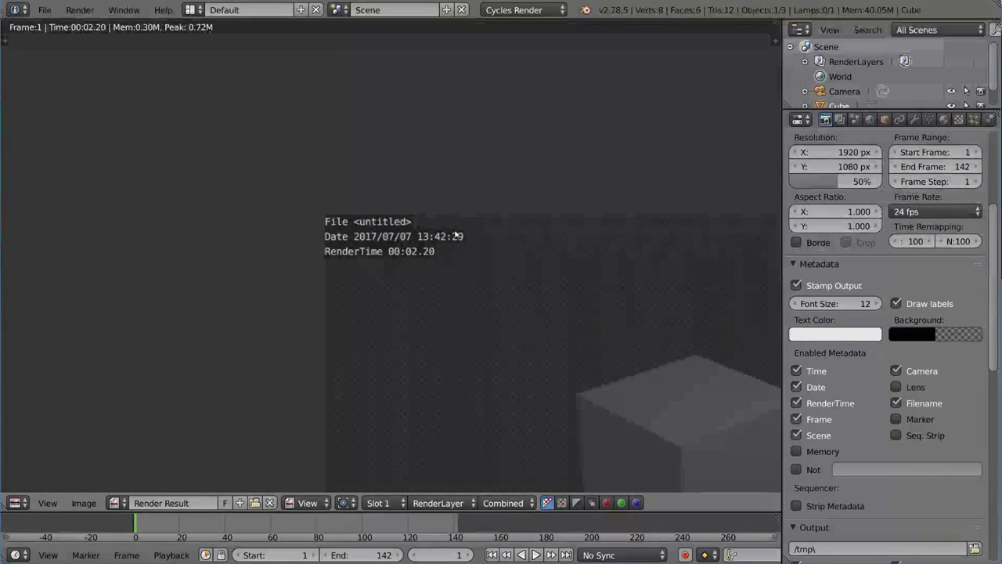
key("Home")
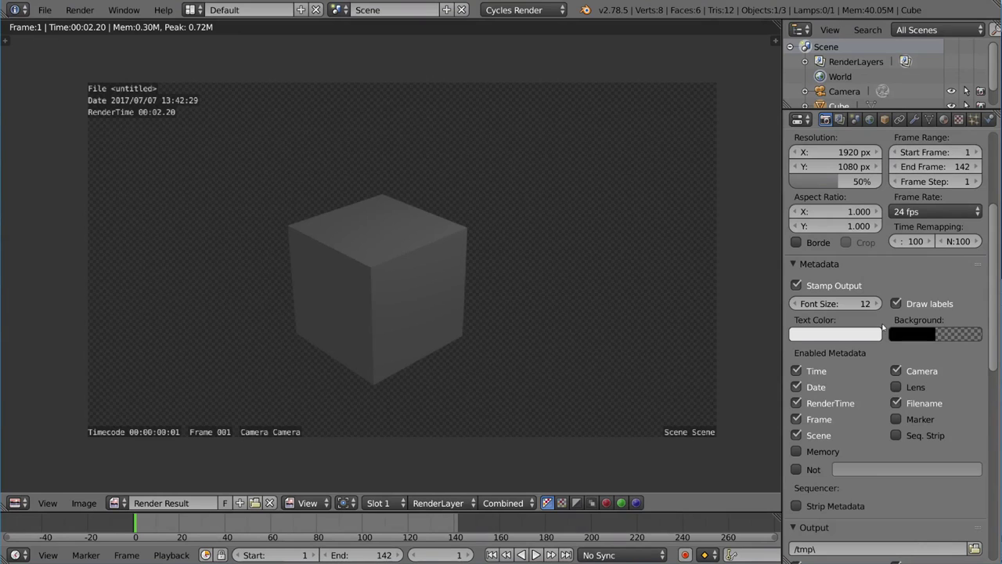
Collapse the Metadata panel to bring the Output settings into view.
scroll(877, 321, "down", 3)
scroll(841, 262, "up", 2)
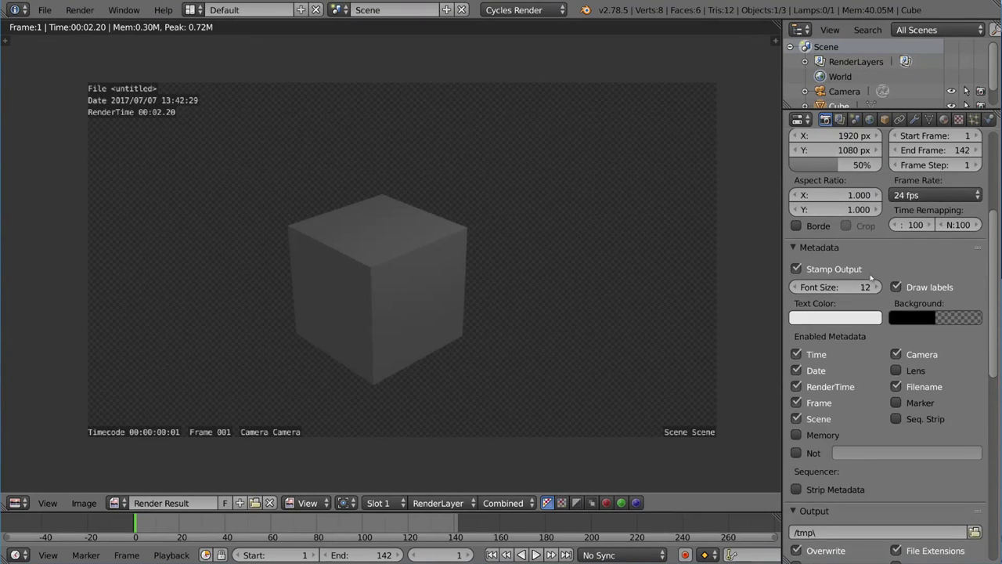
left_click(833, 249)
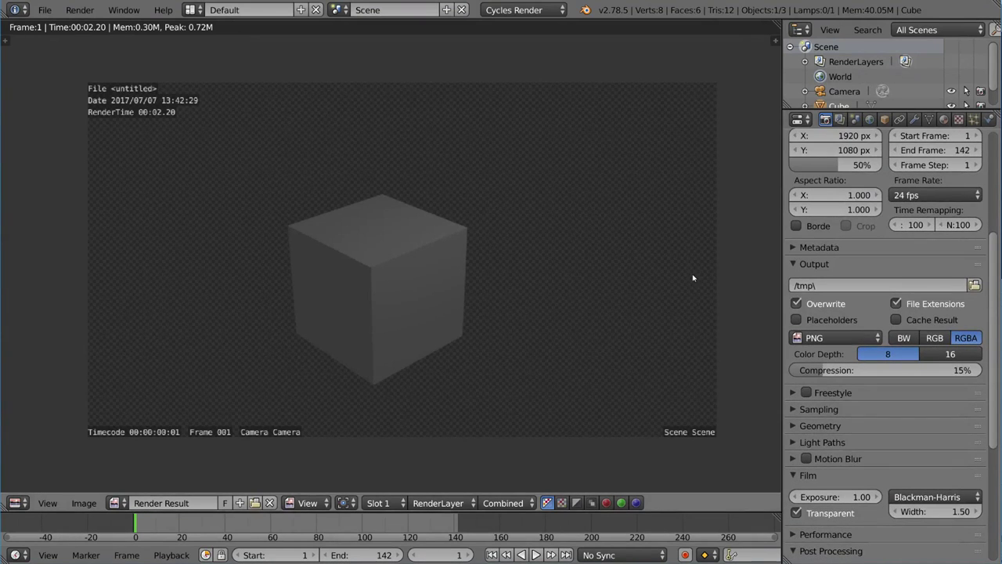
Close the rendered image back to the cube scene and expand the Freestyle panel.
key("Escape")
key("ctrl+z")
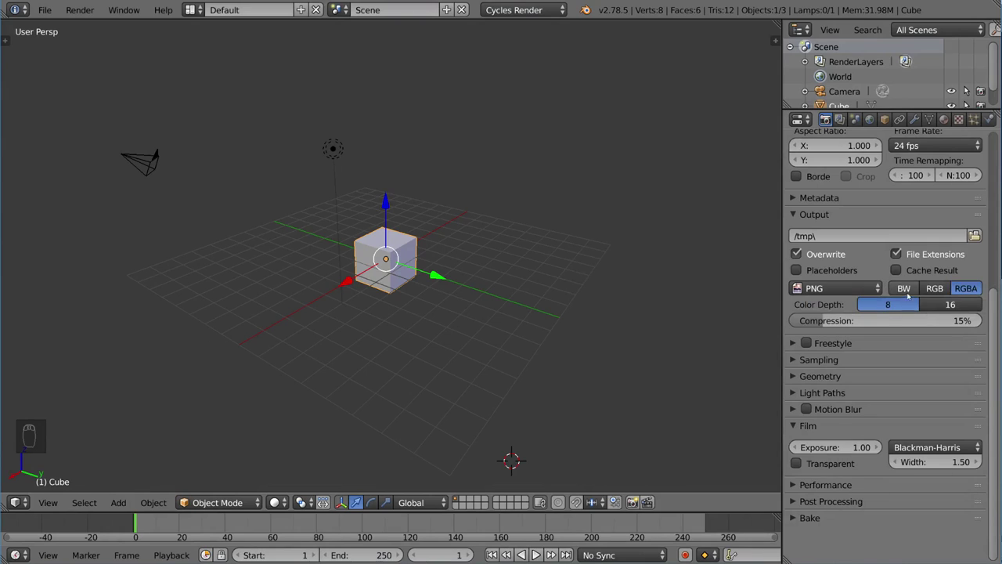
left_click(830, 344)
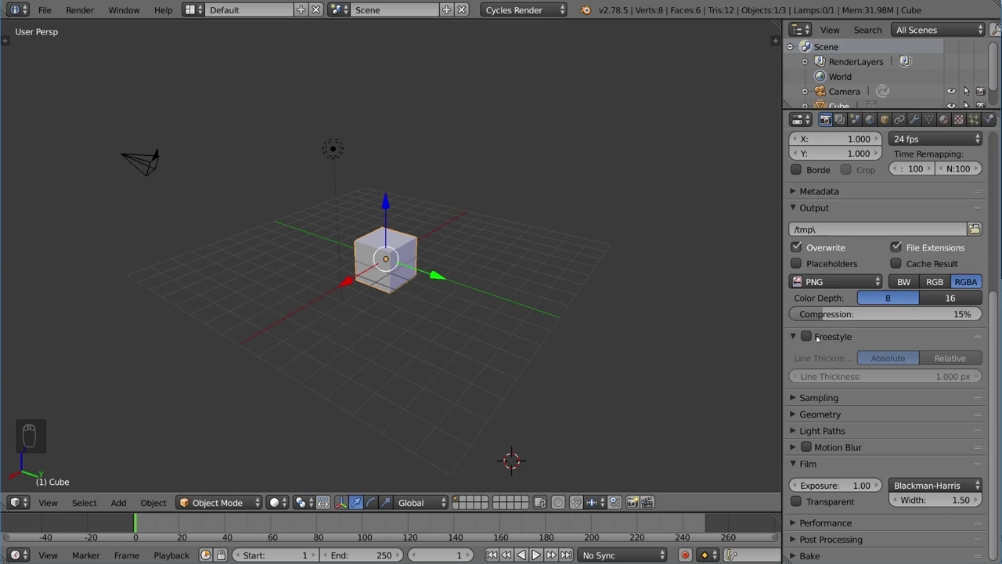
Collapse Freestyle, review the Sampling panel, and expand the Geometry settings.
left_click(817, 337)
left_click(838, 357)
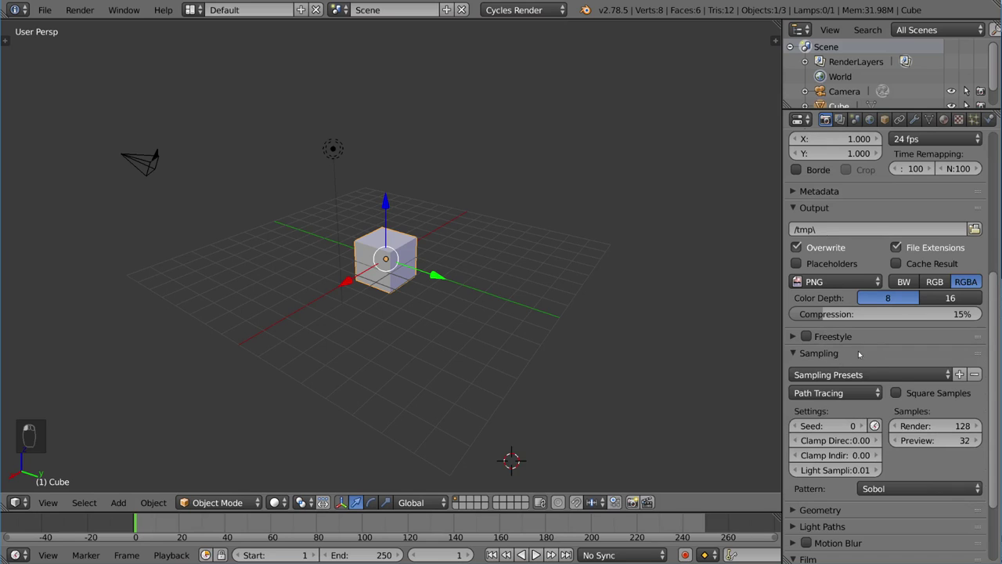
scroll(859, 354, "down", 3)
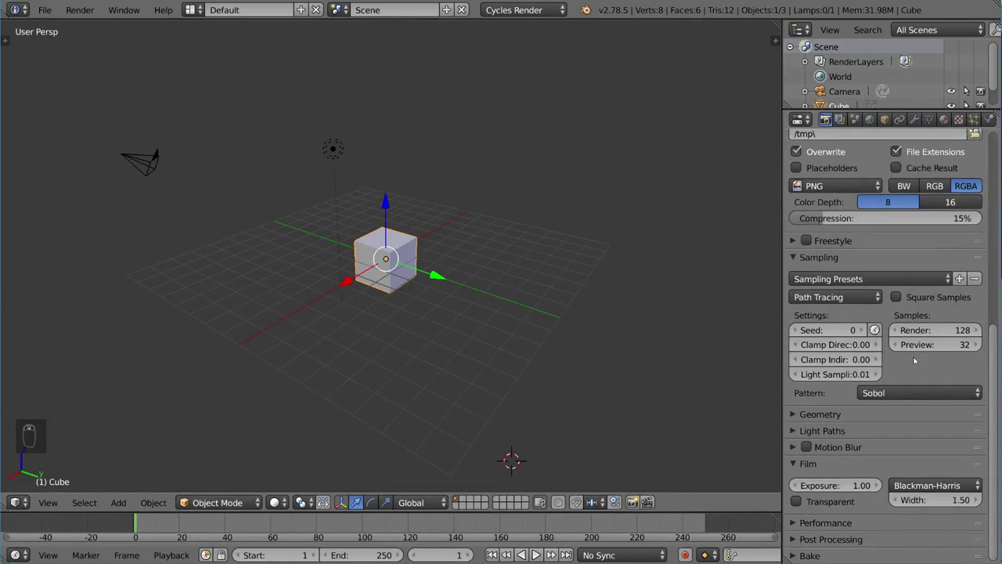
left_click(865, 258)
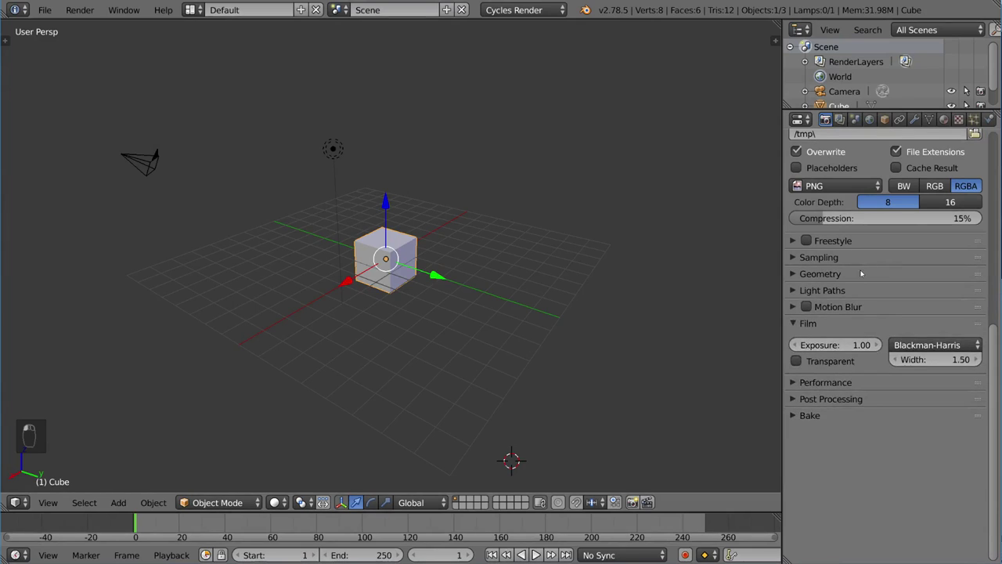
left_click(861, 273)
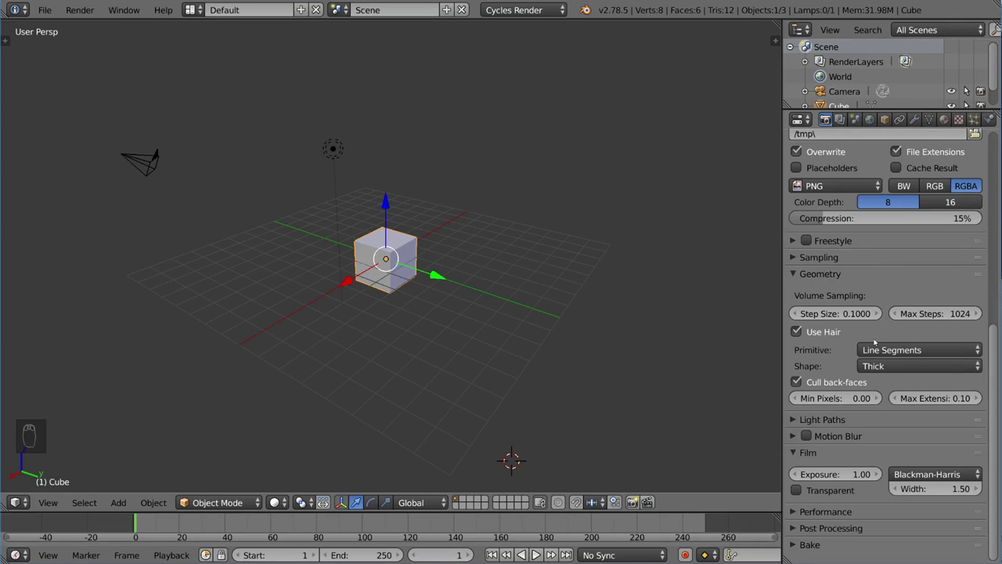
Leave Use Hair on with Line Segments primitive and Thick shape, then collapse Geometry.
left_click(802, 333)
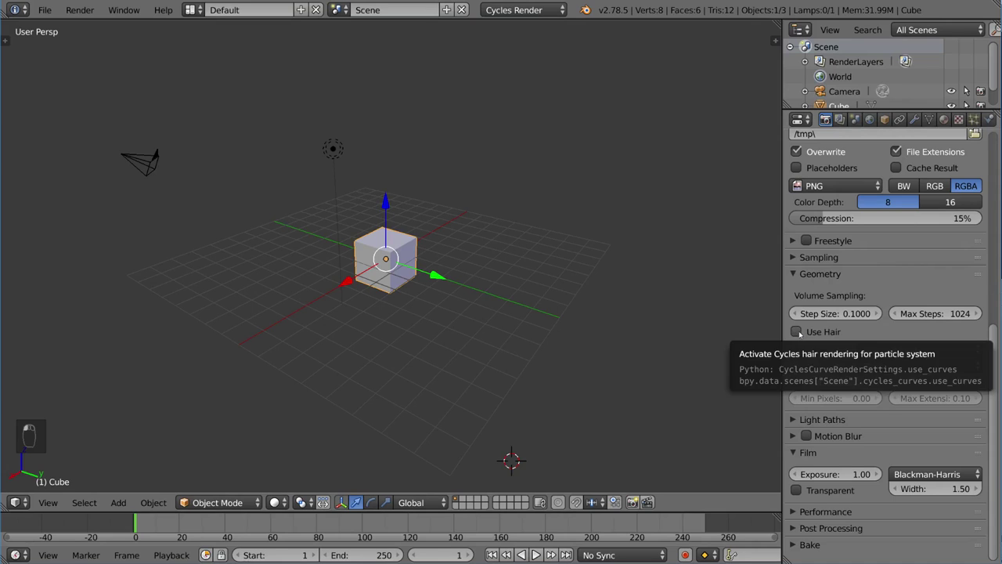
left_click(799, 332)
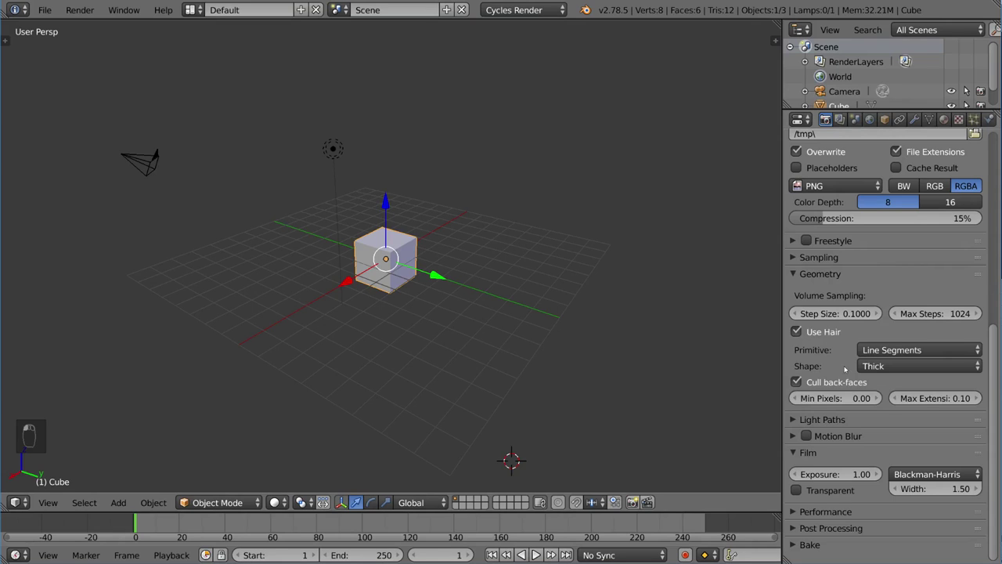
left_click(888, 354)
left_click(797, 332)
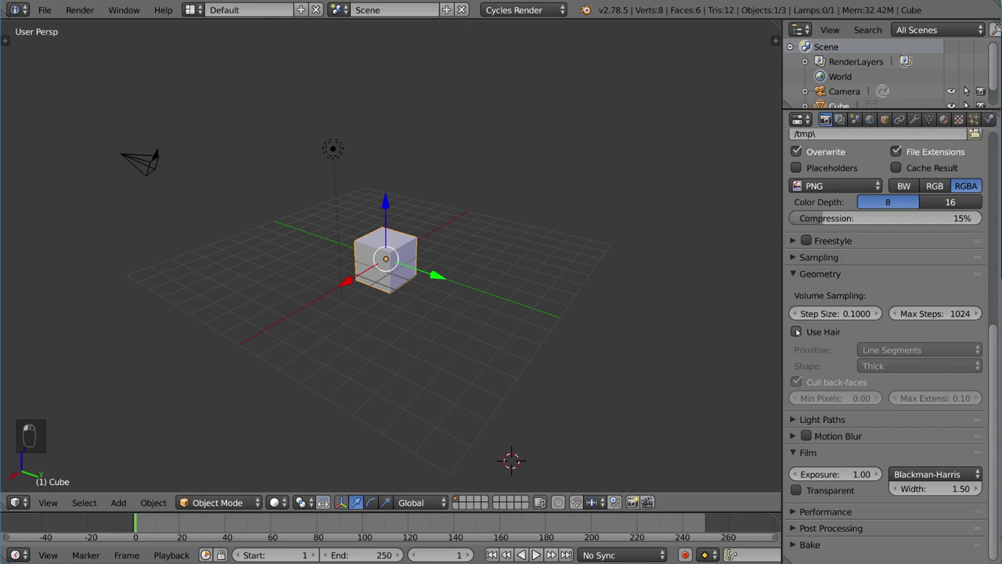
left_click(797, 332)
left_click(888, 352)
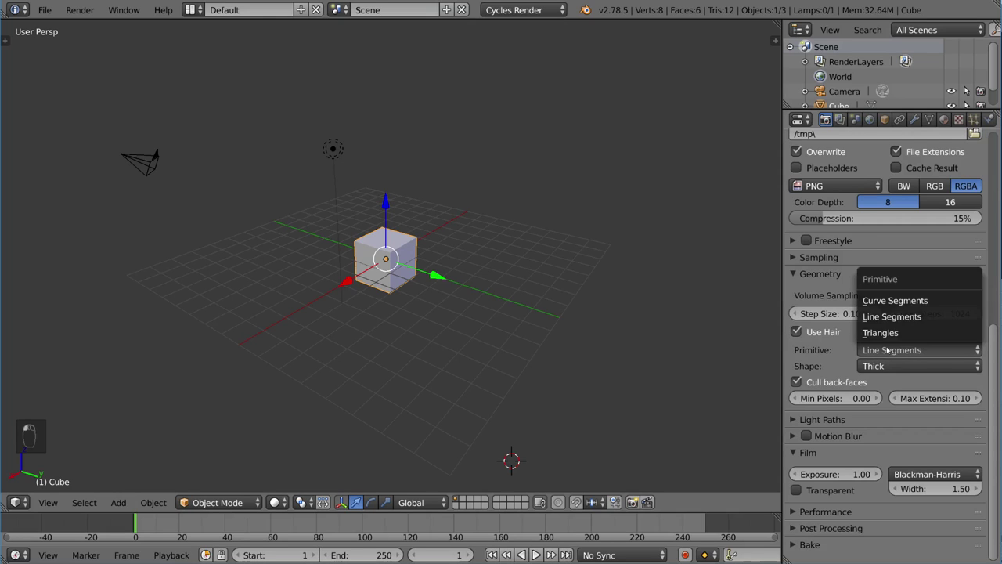
left_click(869, 365)
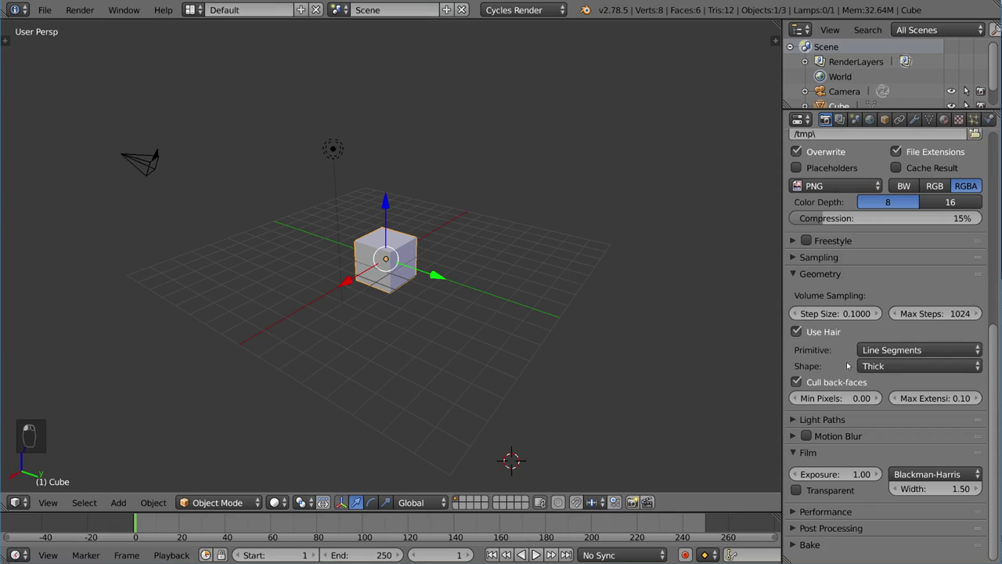
left_click(819, 277)
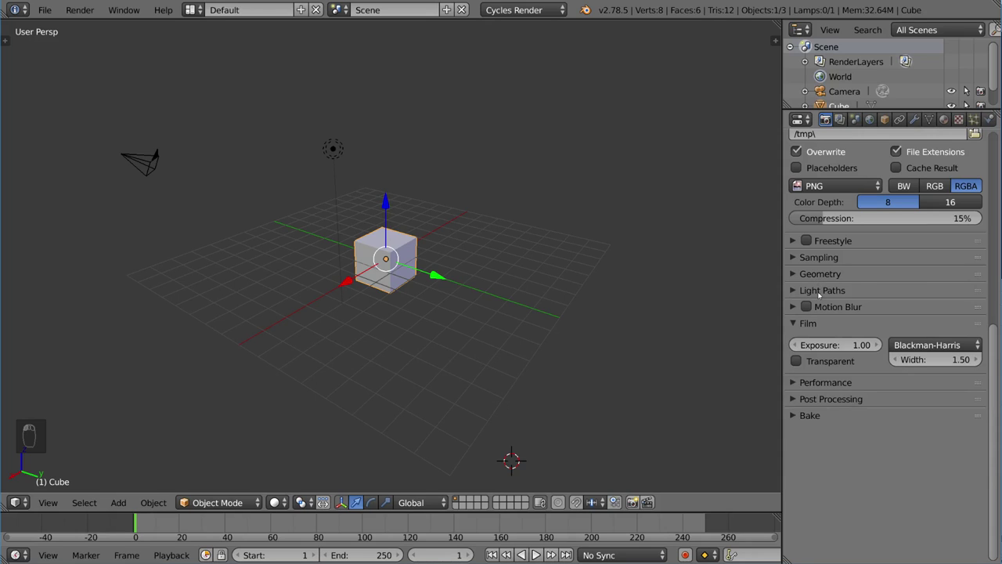
Expand the Light Paths panel to review it, then collapse it again.
left_click(819, 291)
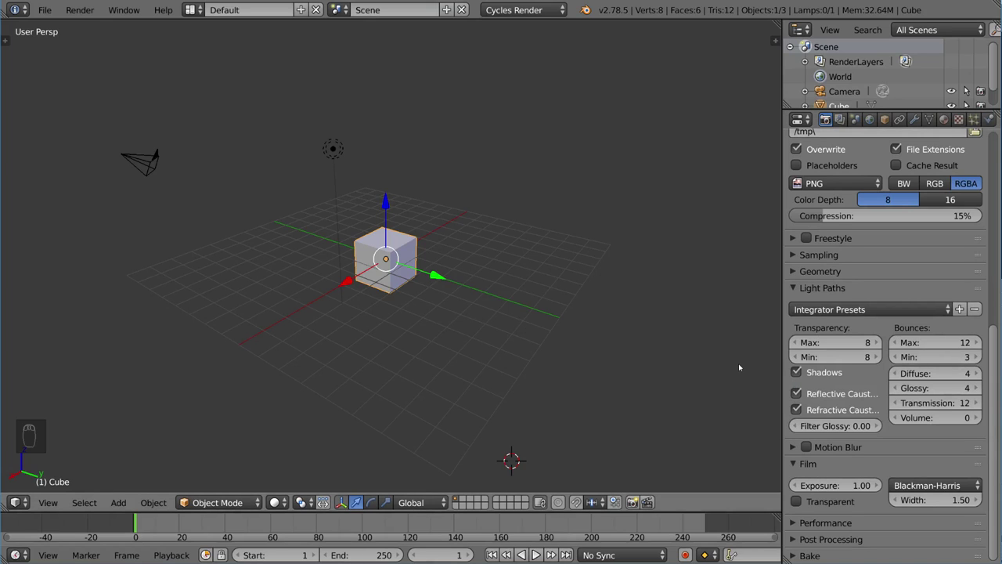
left_click(836, 287)
Expand Motion Blur, toggle it on and back off, then collapse the panel.
left_click(832, 304)
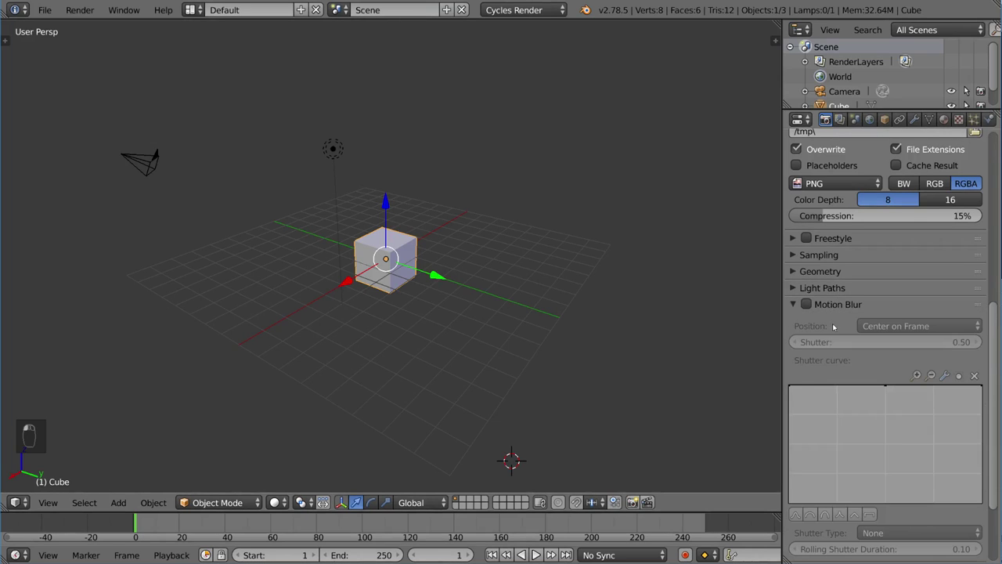
scroll(835, 321, "down", 2)
scroll(835, 323, "down", 1)
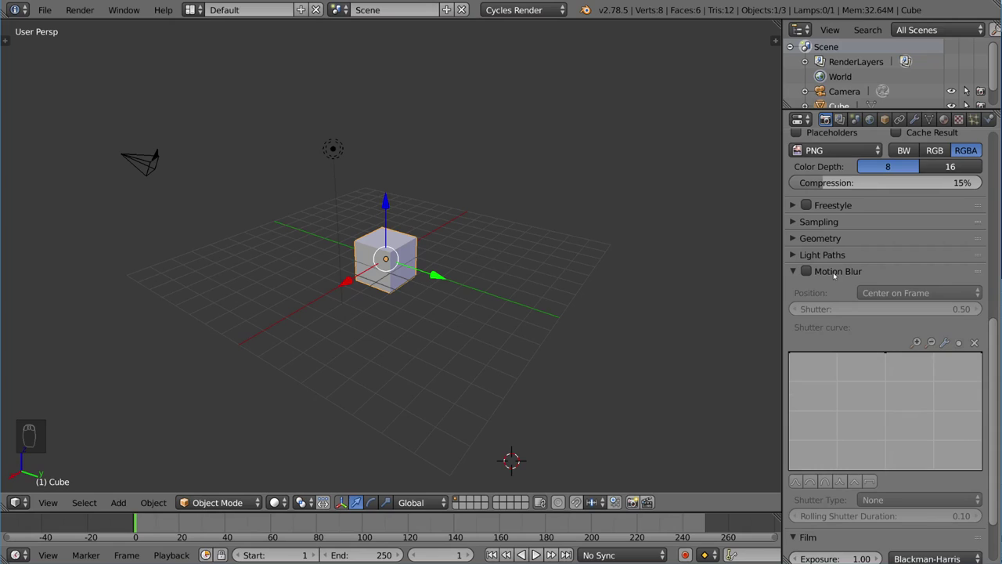
left_click(808, 272)
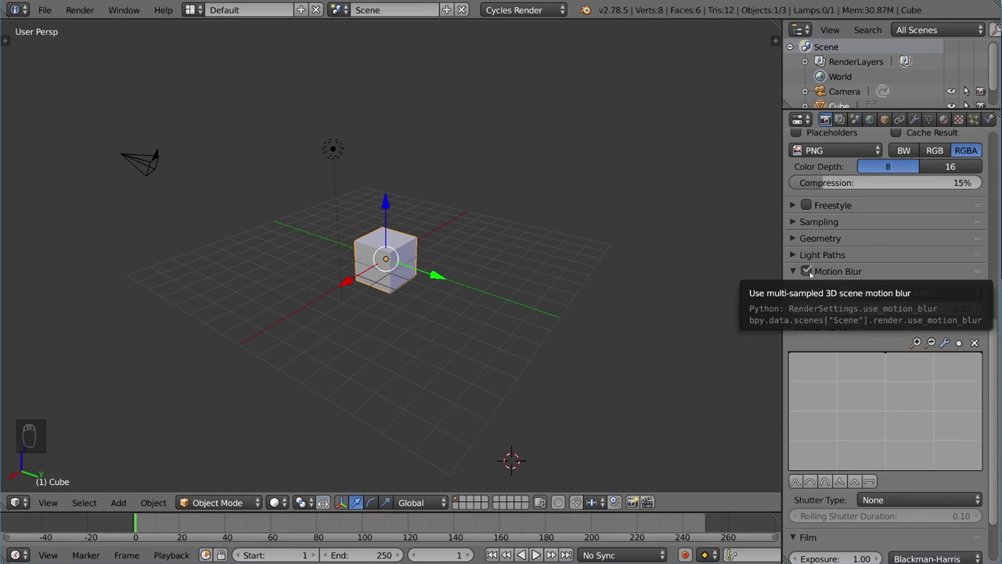
left_click(806, 271)
left_click(832, 272)
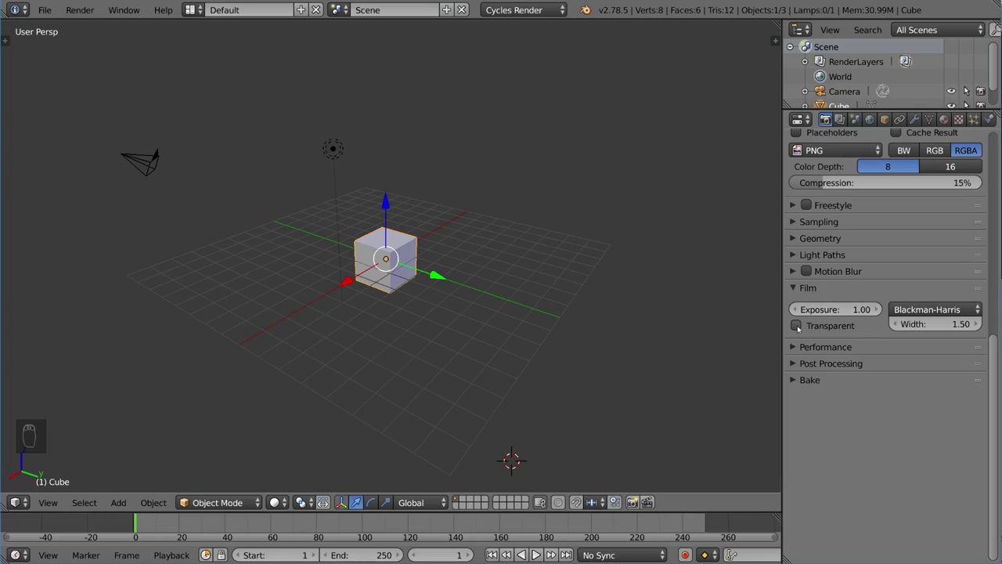
Enable Film Transparent and keep Blackman-Harris as the pixel filter type.
left_click(797, 326)
left_click(908, 310)
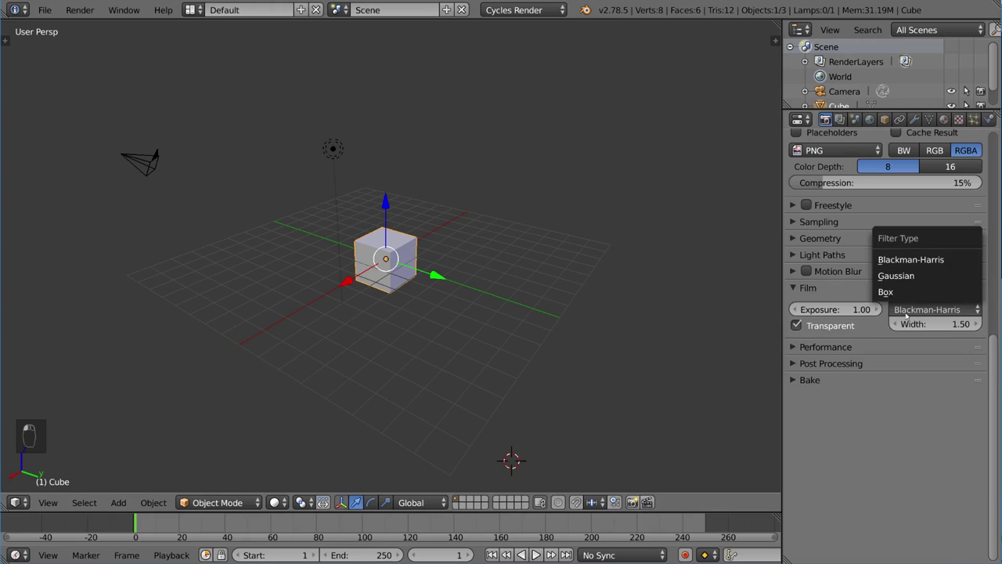
left_click(912, 266)
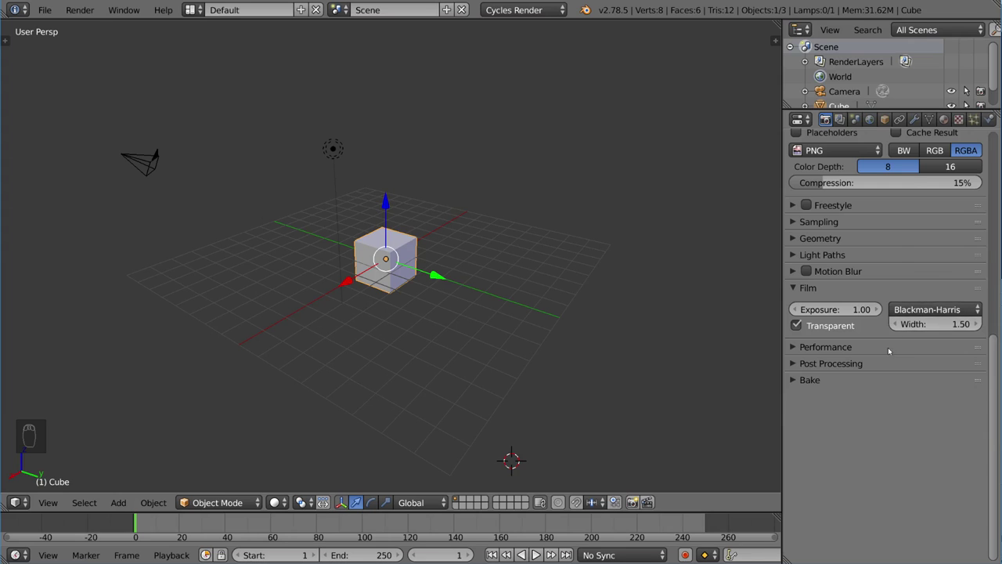
Expand the Performance panel and scroll through its threads, tiles and Post Processing options.
key("a")
scroll(885, 407, "down", 4)
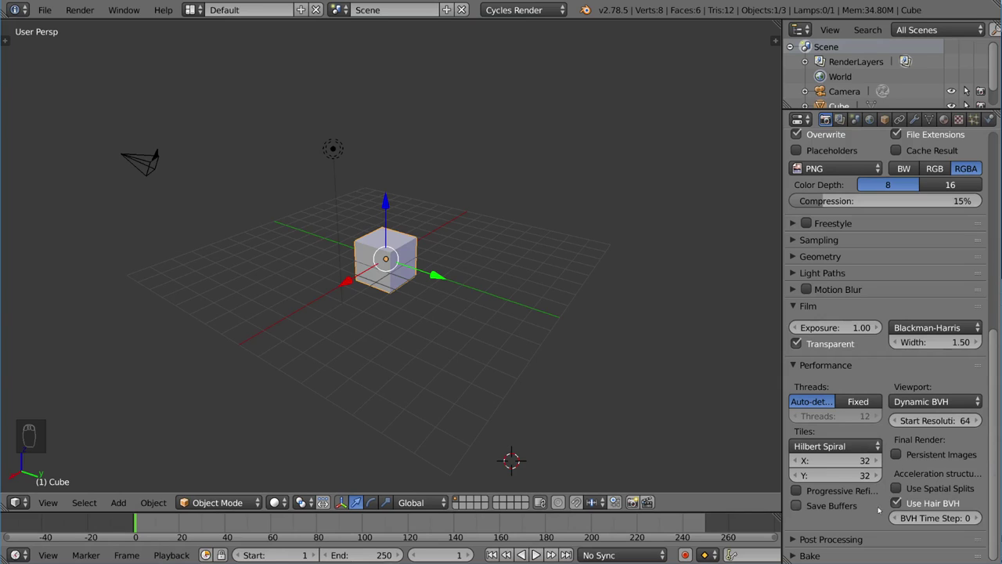
scroll(882, 454, "down", 2)
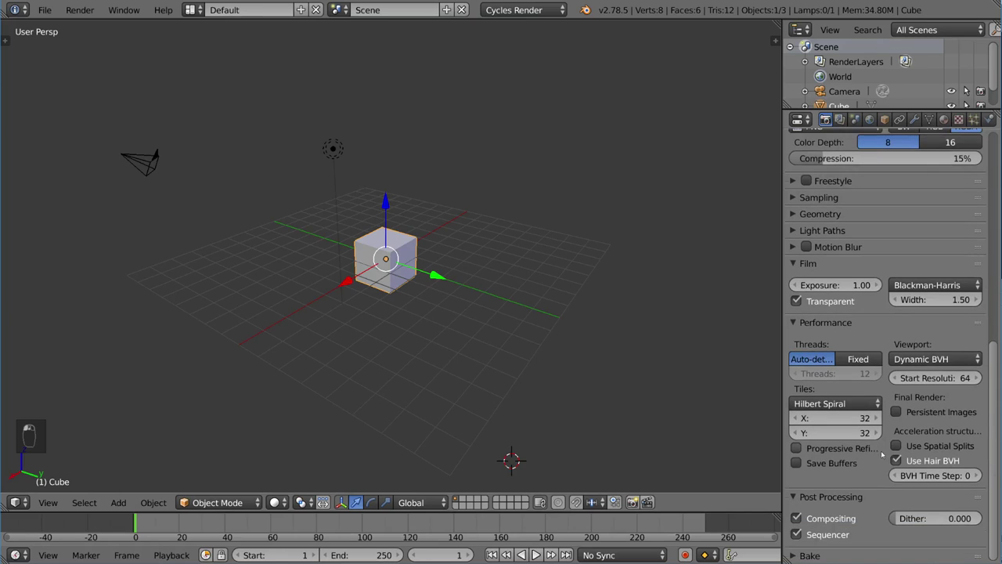
Collapse the Performance panel so Post Processing sits directly under Film.
left_click(847, 325)
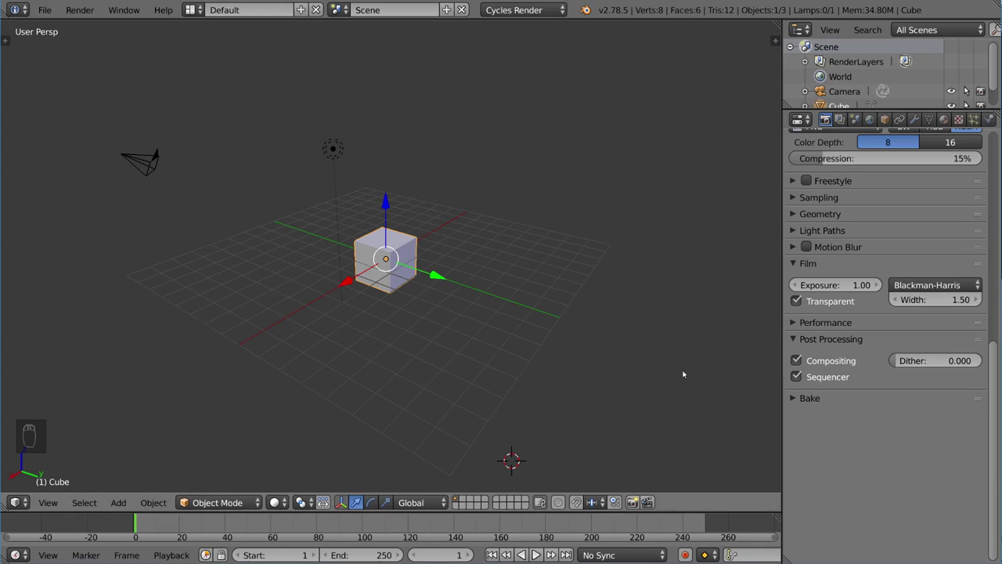
Expand the Bake panel to view its options, then return to the top of the Render tab.
left_click(810, 397)
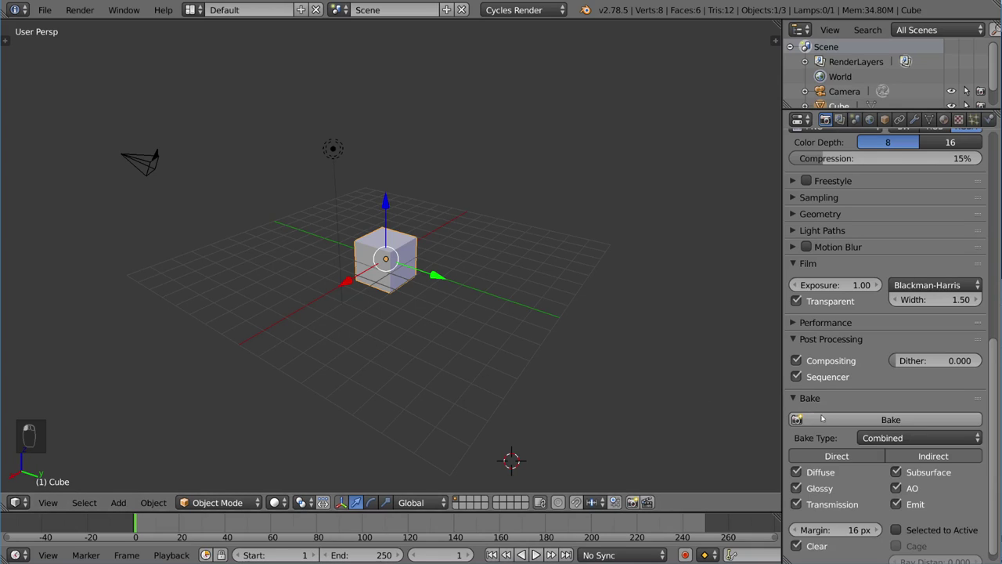
scroll(836, 421, "down", 1)
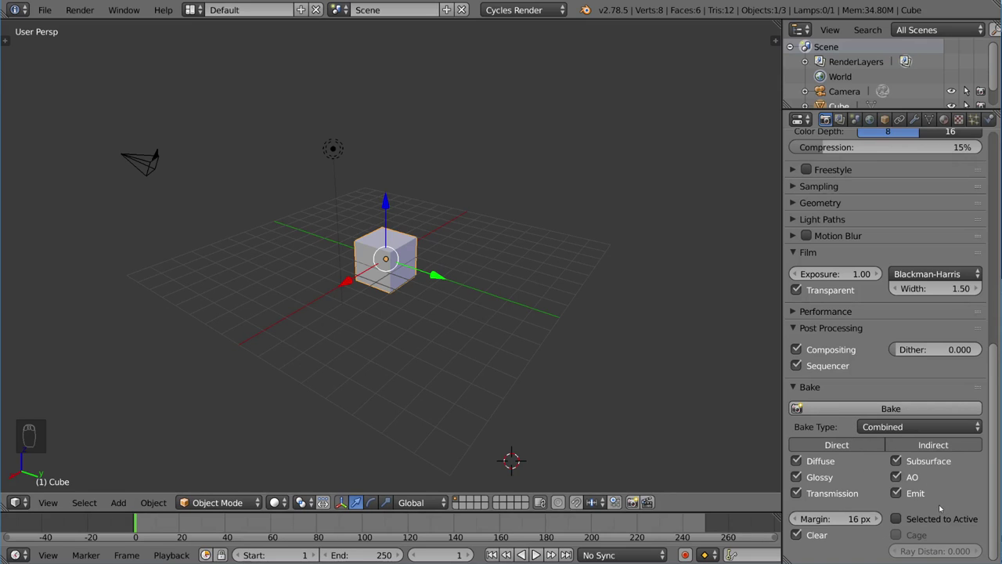
scroll(909, 458, "up", 12)
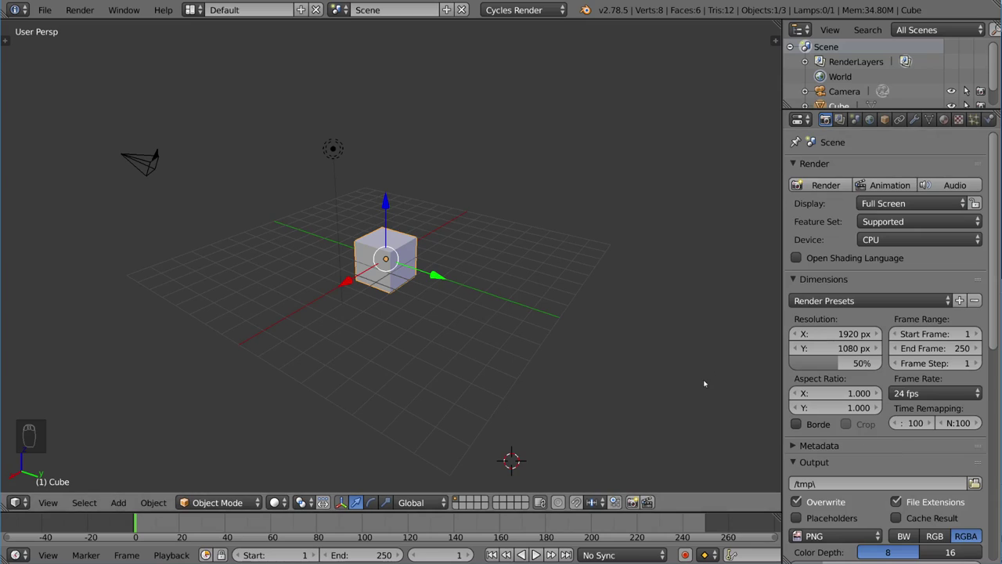